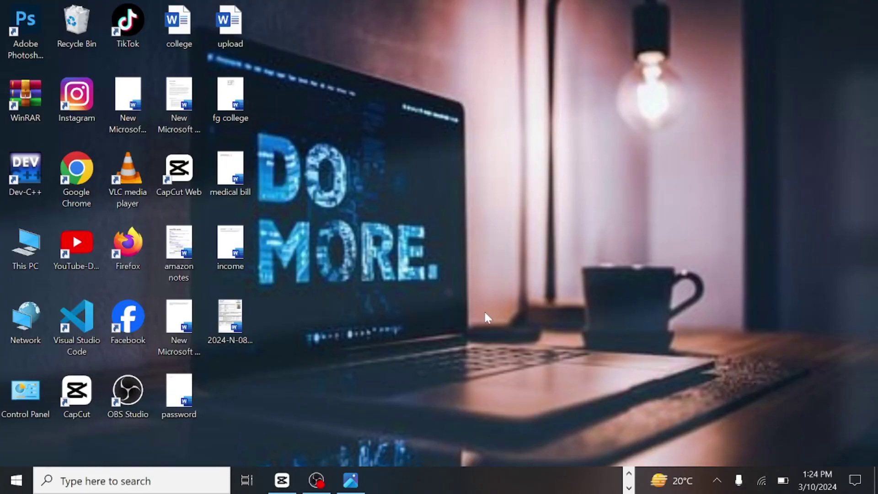
Flip through the sample dripping-paint portraits in the photo viewer, then close it.
left_click(354, 482)
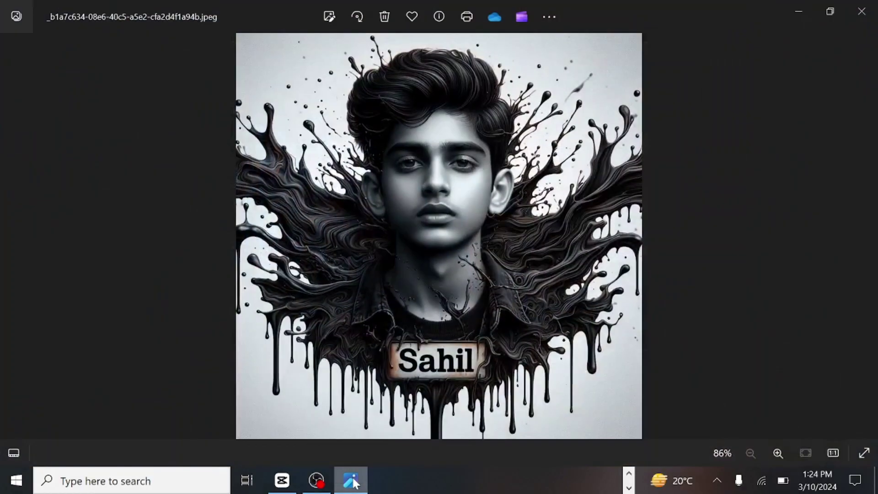
scroll(453, 194, "up", 2)
scroll(453, 194, "up", 2)
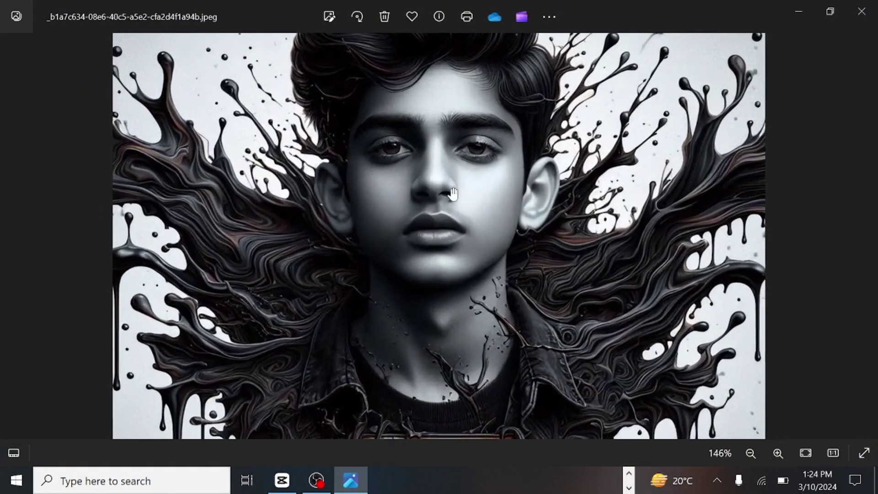
scroll(455, 195, "down", 2)
scroll(459, 196, "down", 2)
mouse_move(862, 251)
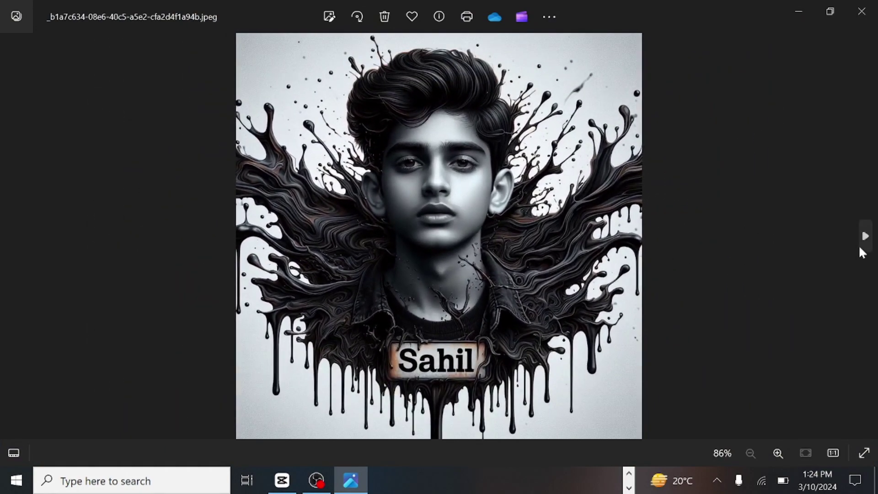
left_click(863, 237)
left_click(862, 237)
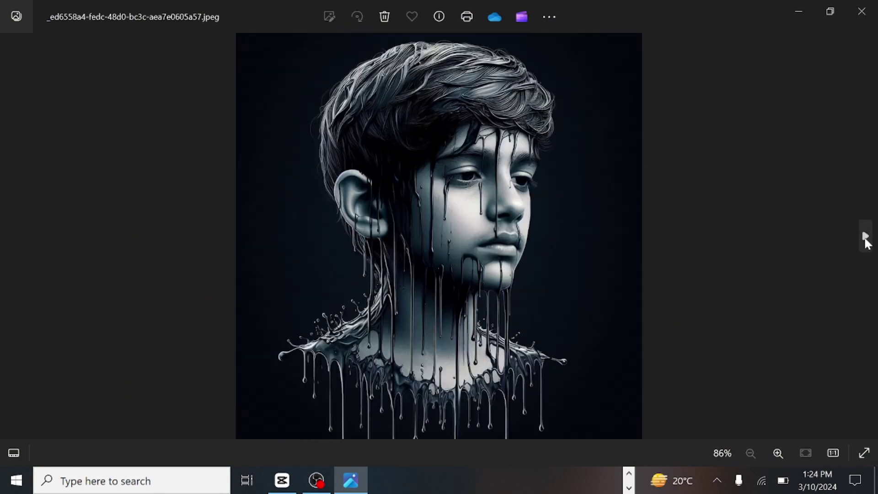
left_click(862, 237)
left_click(860, 238)
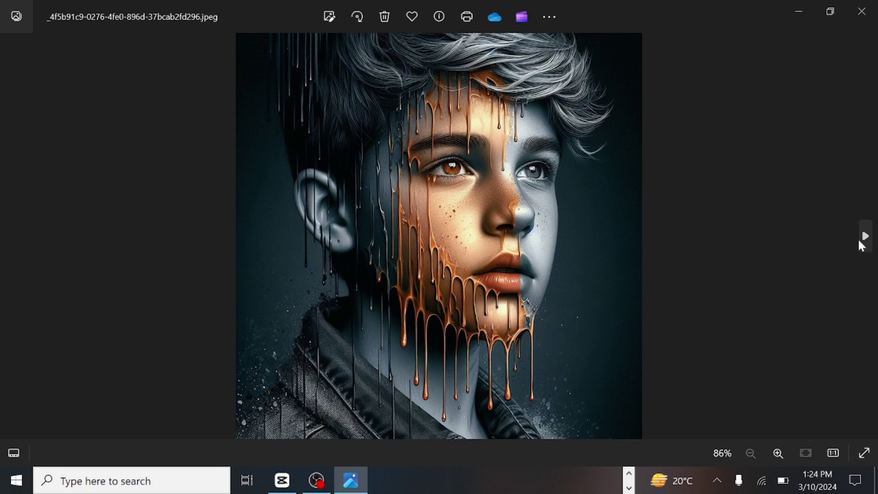
left_click(793, 8)
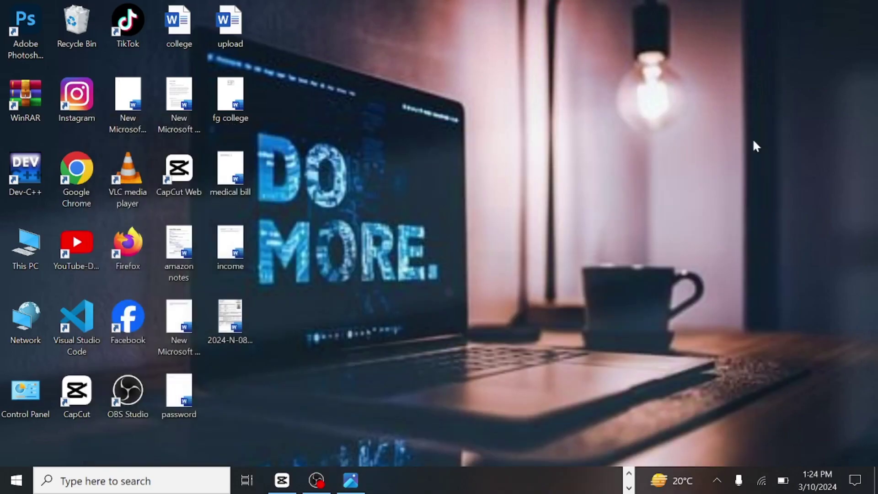
In Chrome, reach Bing's Images feed through the earlier bing.com search.
left_click(629, 474)
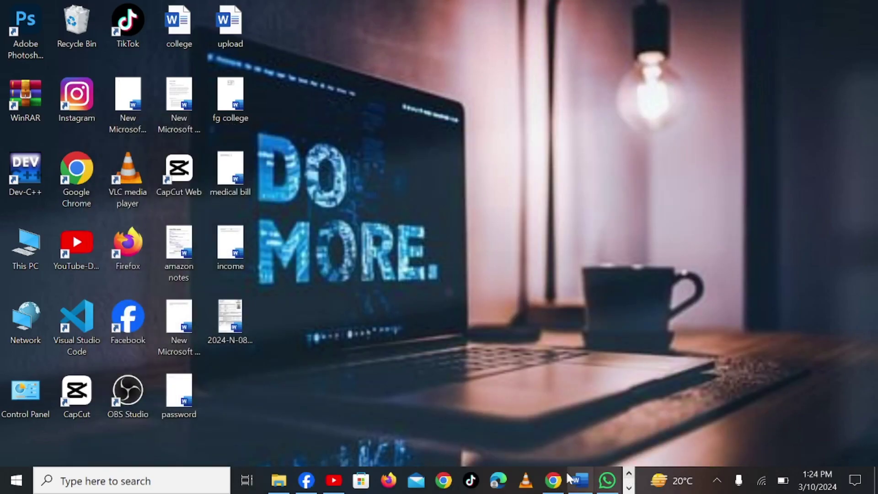
left_click(553, 480)
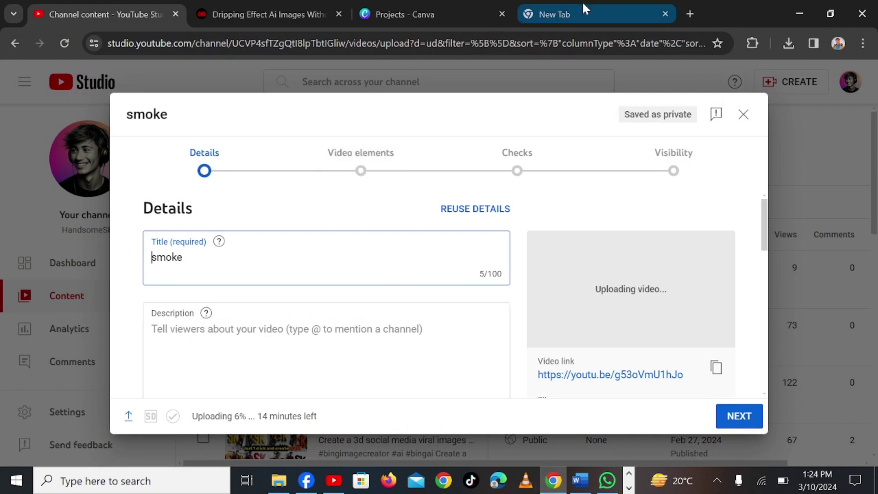
left_click(596, 12)
left_click(367, 300)
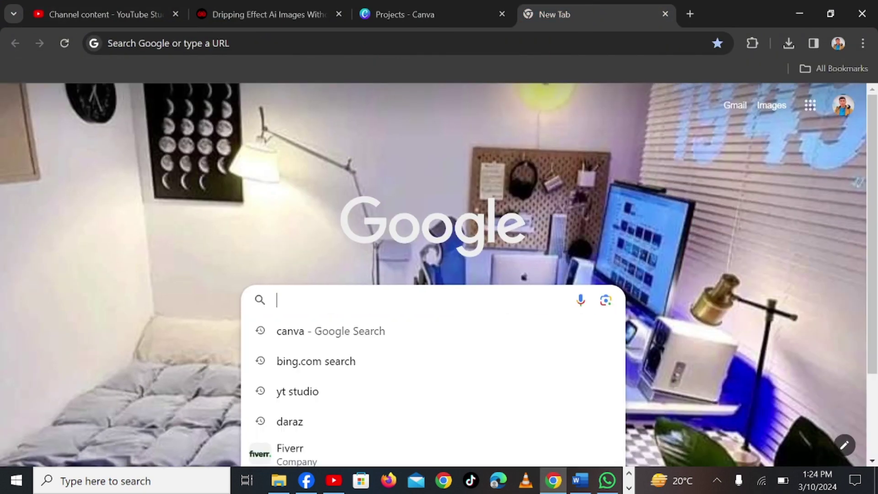
left_click(367, 361)
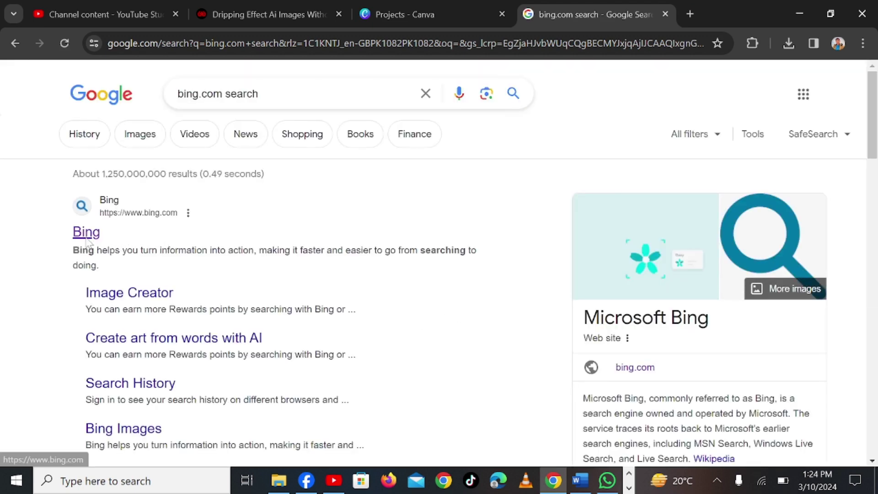
left_click(85, 236)
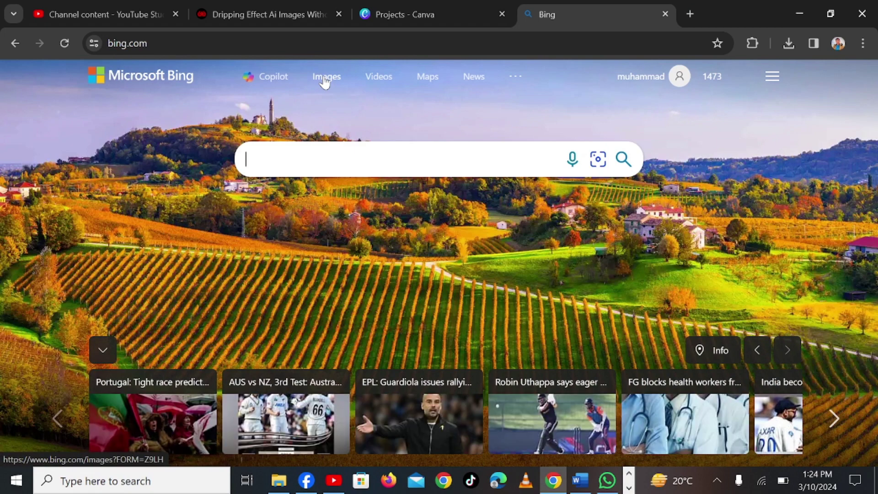
left_click(328, 78)
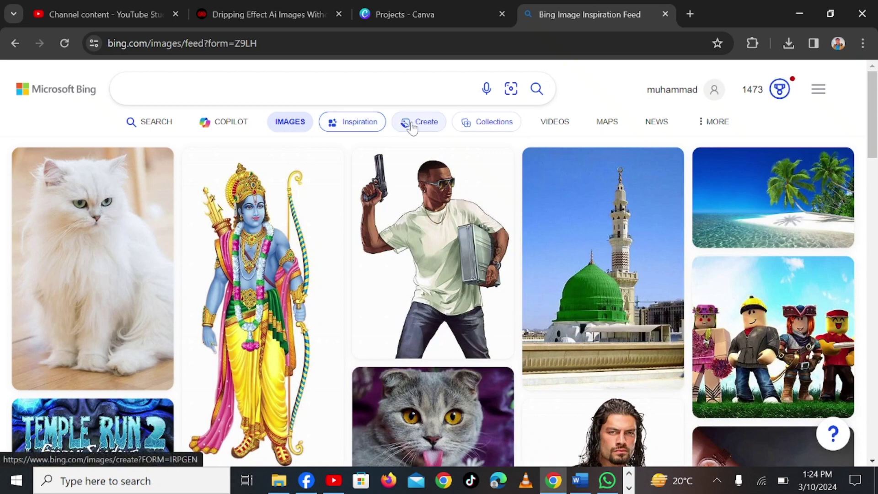
Open Image Creator and generate from the pasted boy prompt with SAHIL on his shirt.
left_click(411, 124)
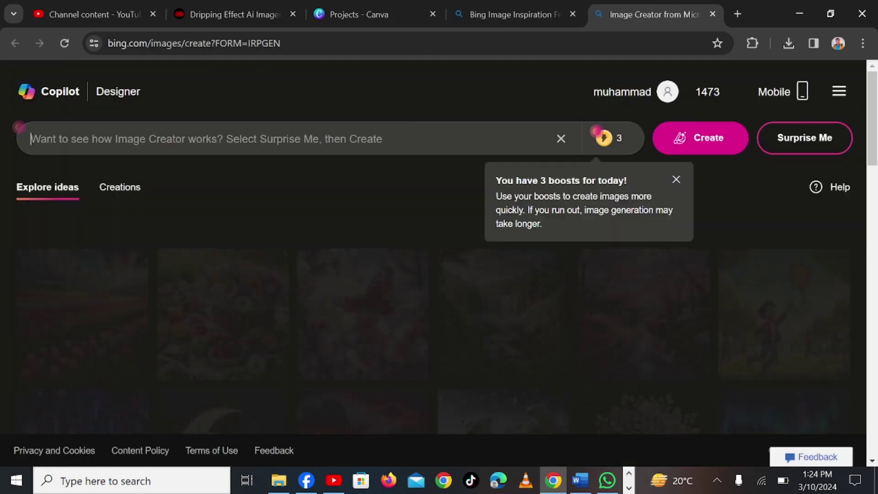
key("ctrl+v")
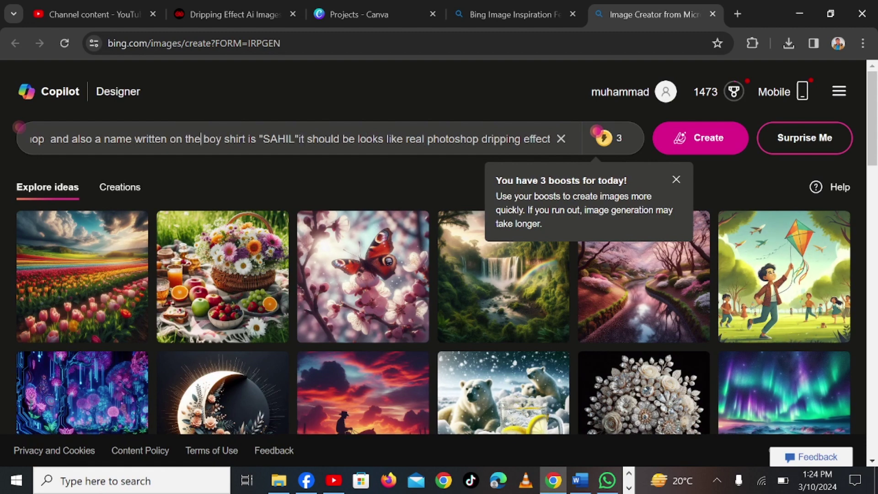
key("Left")
key("Left")
key("Left")
key("Left")
key("Left")
key("Left")
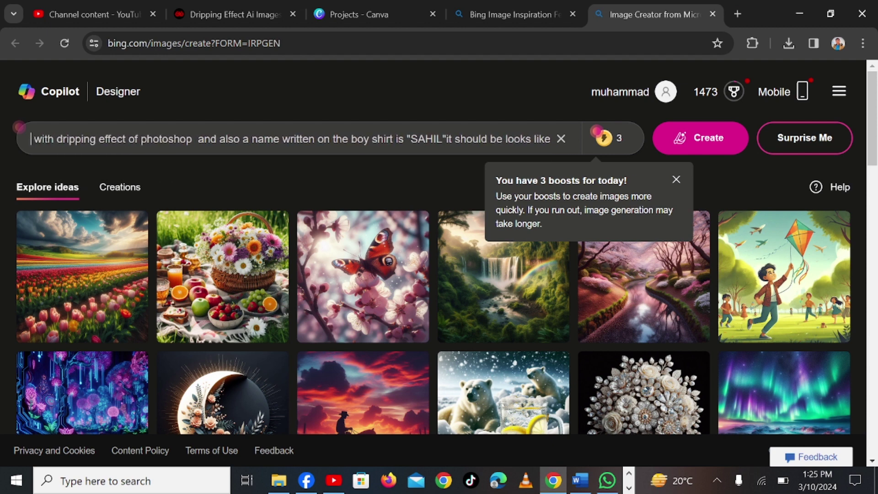
key("Left")
key("Left")
key("Left")
key("Left")
key("Left")
key("Left")
key("Left")
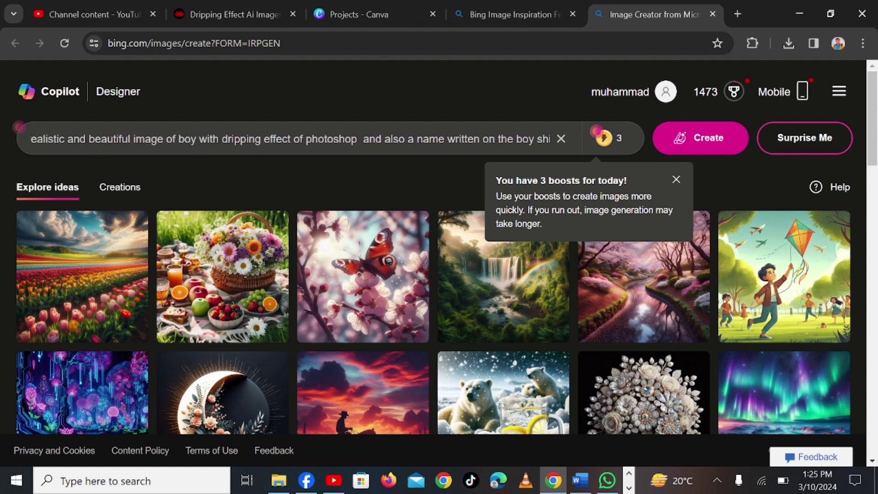
key("Return")
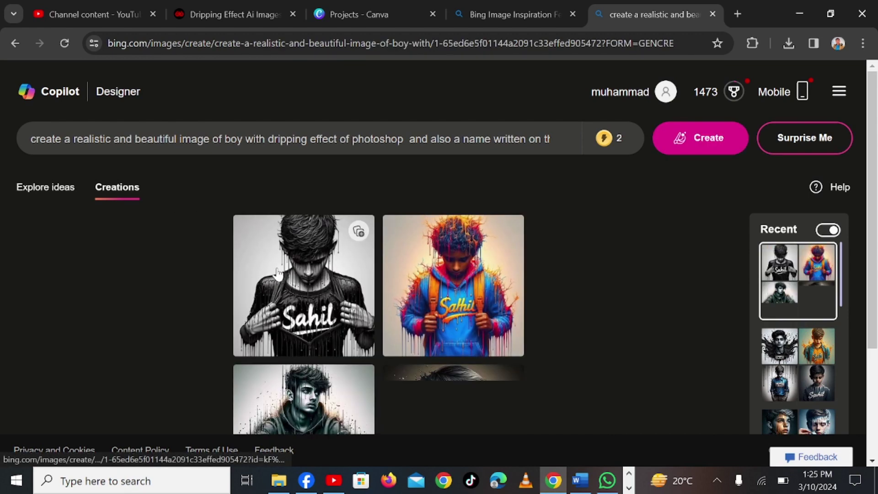
View each of the four generated Sahil portraits full size, then close the viewer.
scroll(311, 280, "down", 1)
left_click(310, 249)
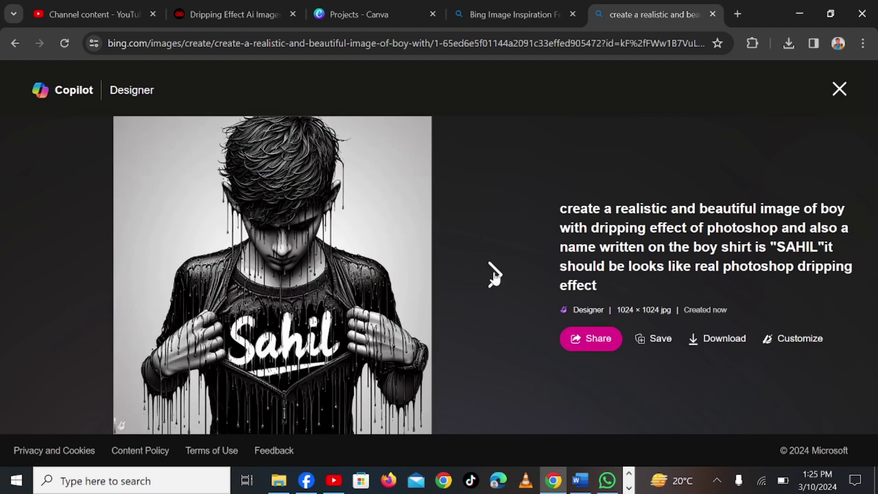
left_click(495, 276)
left_click(494, 276)
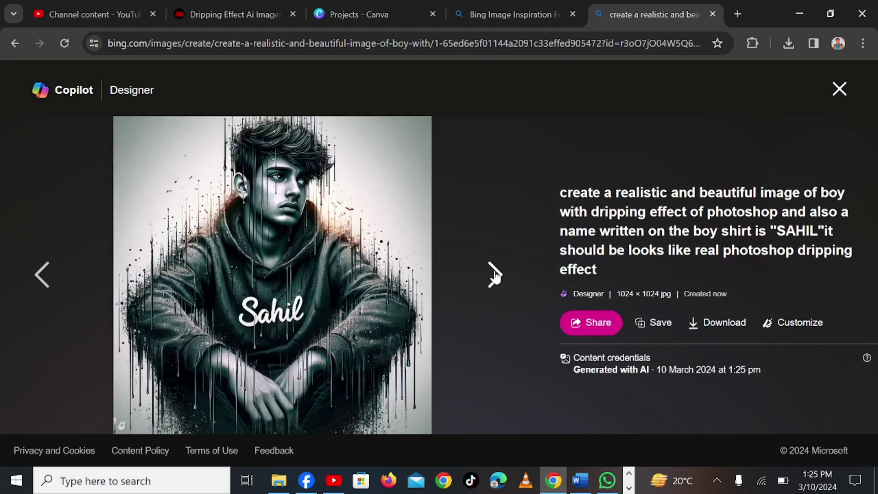
left_click(495, 274)
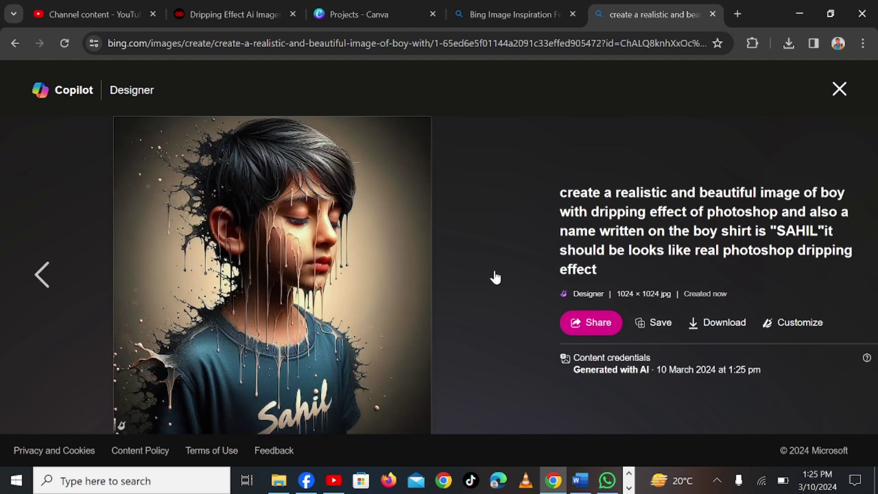
left_click(44, 275)
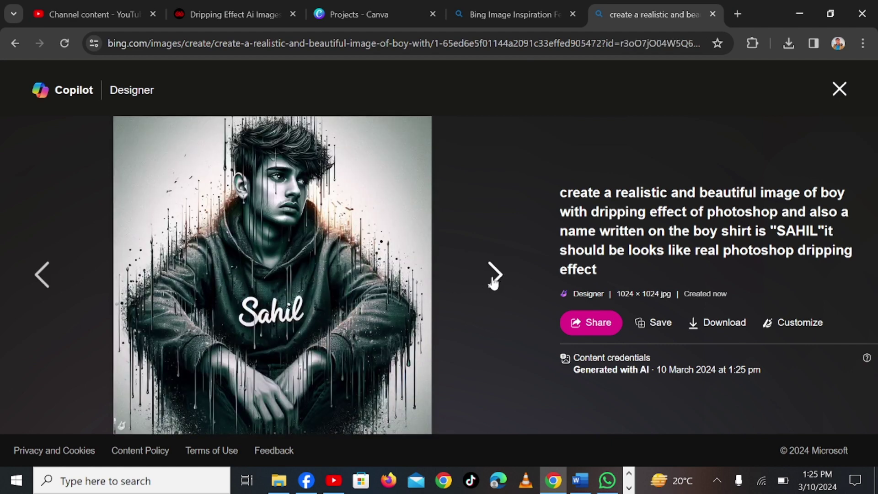
left_click(496, 275)
left_click(838, 90)
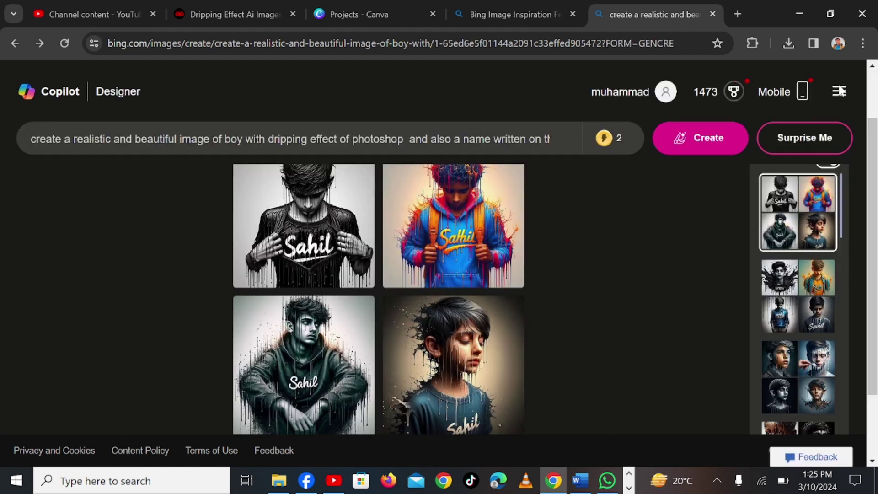
Copy the girl's Prompt 2 text from the Word notes and return to the browser.
left_click(579, 480)
left_click_drag(220, 269, 269, 285)
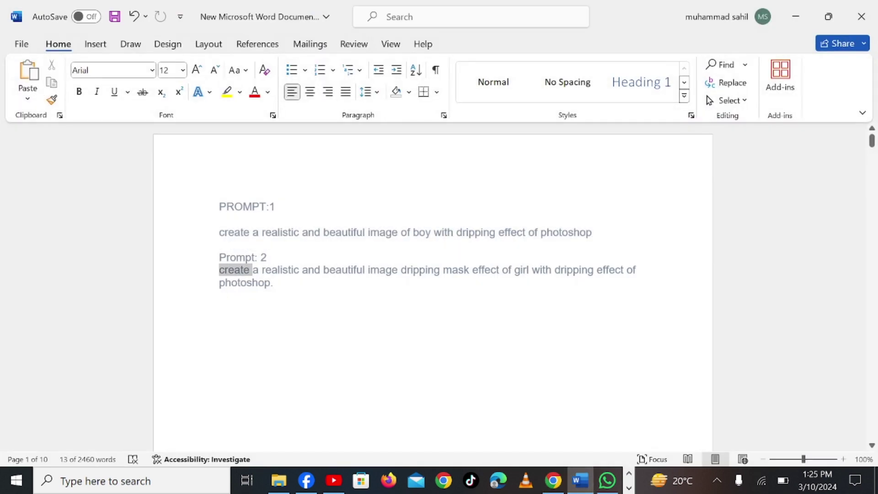
right_click(268, 284)
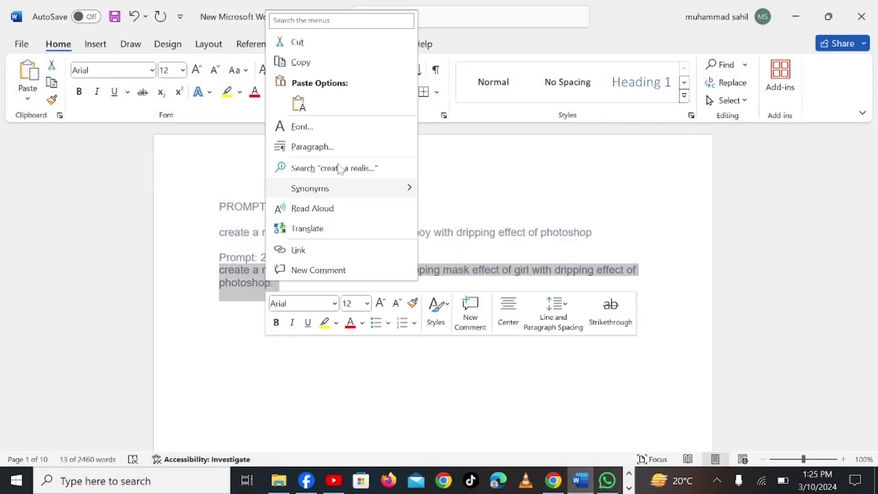
left_click(297, 63)
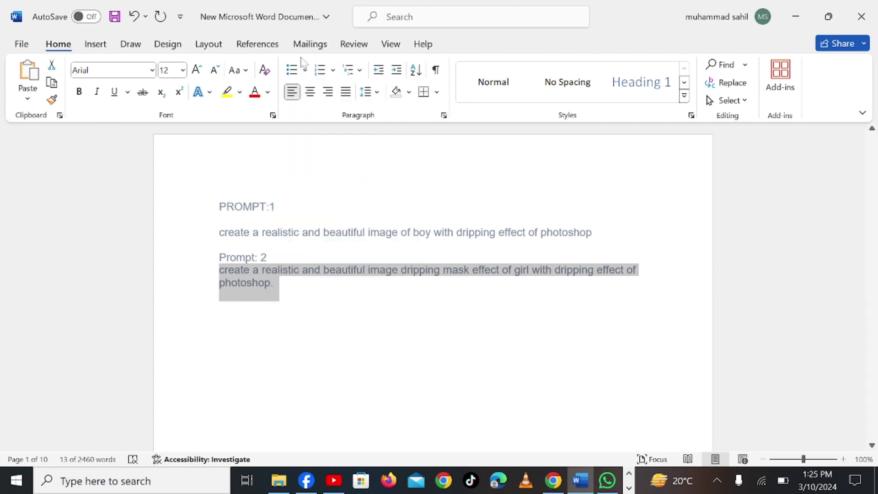
left_click(796, 16)
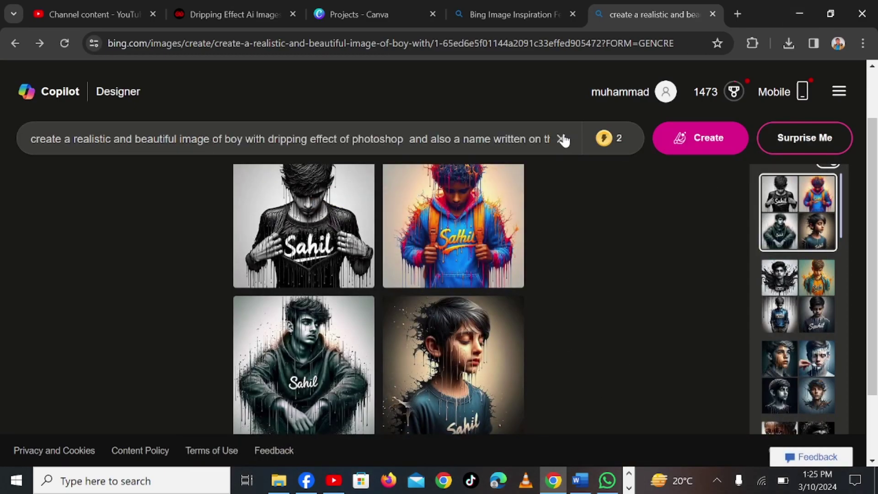
Replace the prompt with the girl dripping-mask prompt plus 'Zoya' written on her shirt, and generate.
left_click(561, 138)
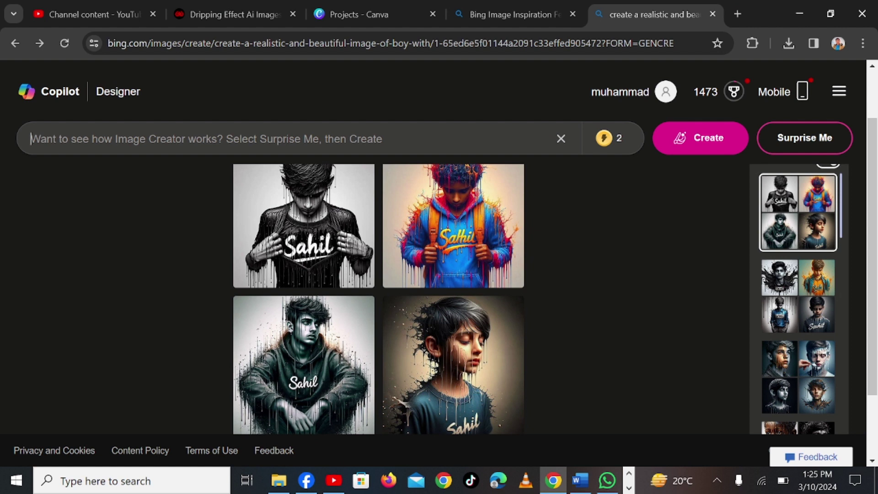
type("create a realistic and beautiful image dripping mask effect of girl with dripping effect of photoshop.")
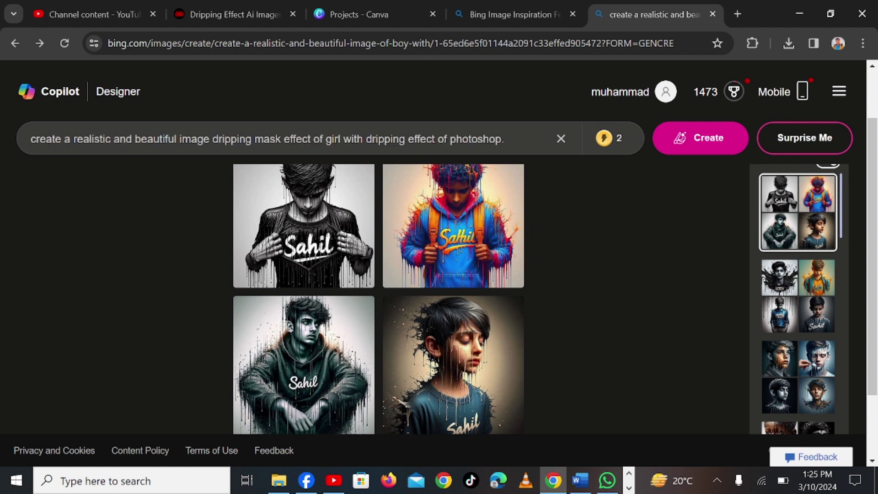
type("and ana")
type("m")
key("BackSpace")
key("BackSpace")
key("BackSpace")
type("me w")
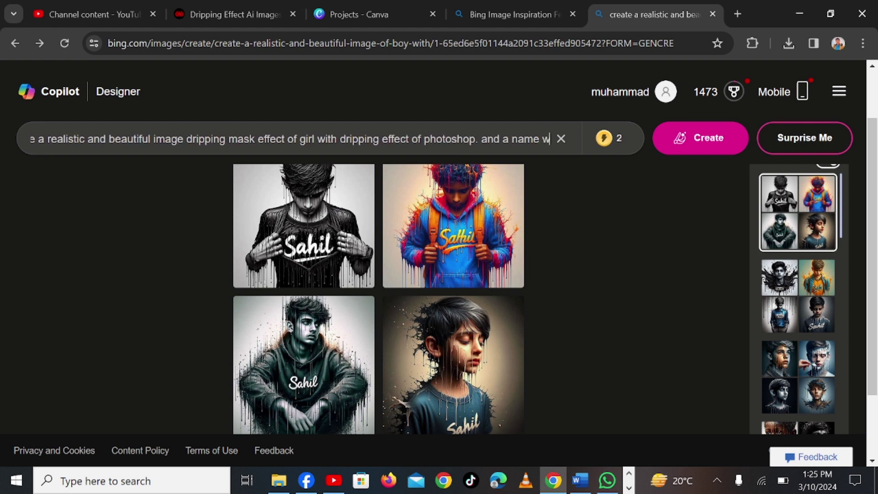
type("ritten")
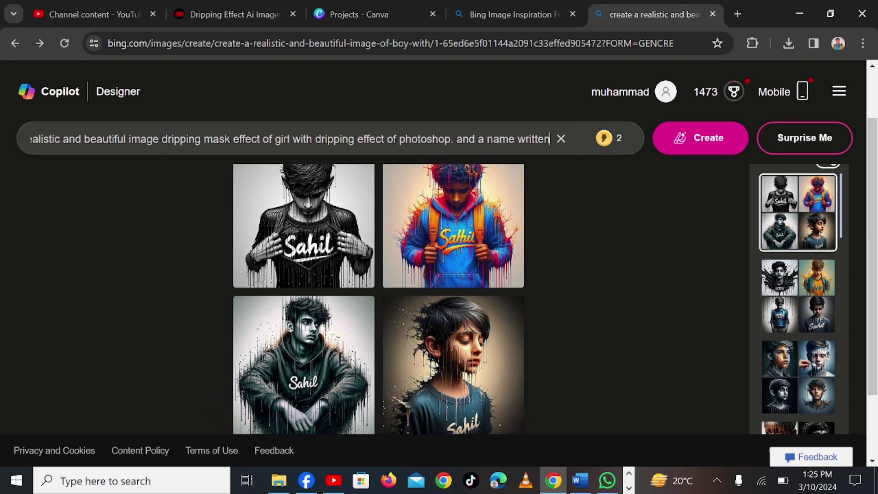
type(" on the ")
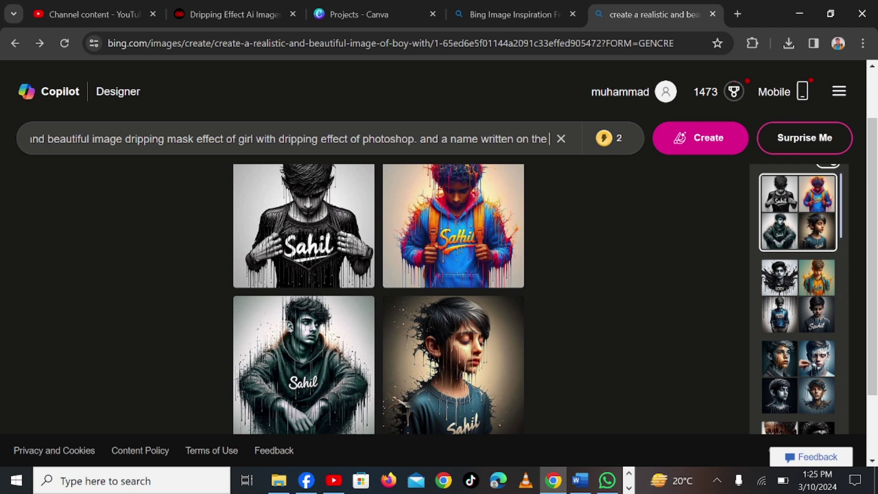
type("girl d")
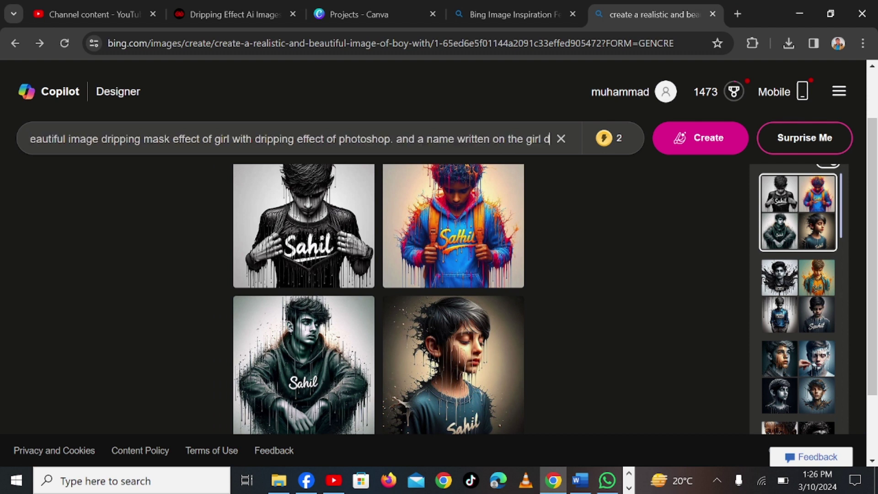
key("BackSpace")
type("shi")
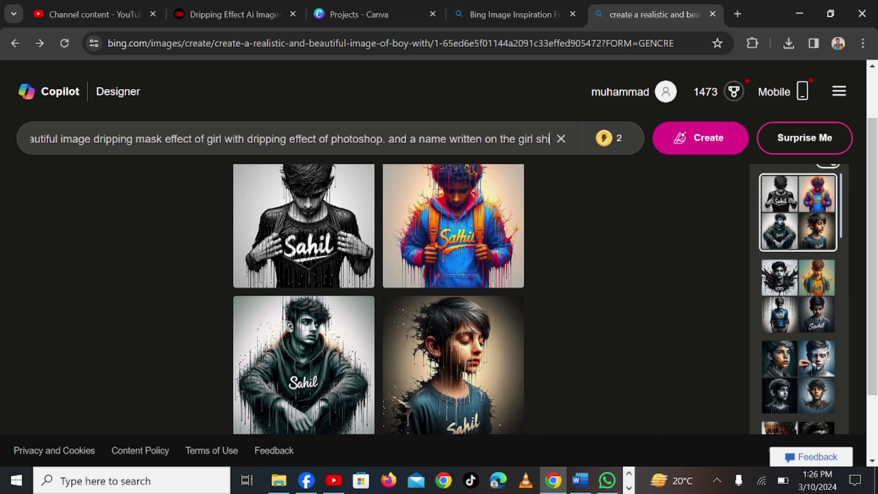
type("r is")
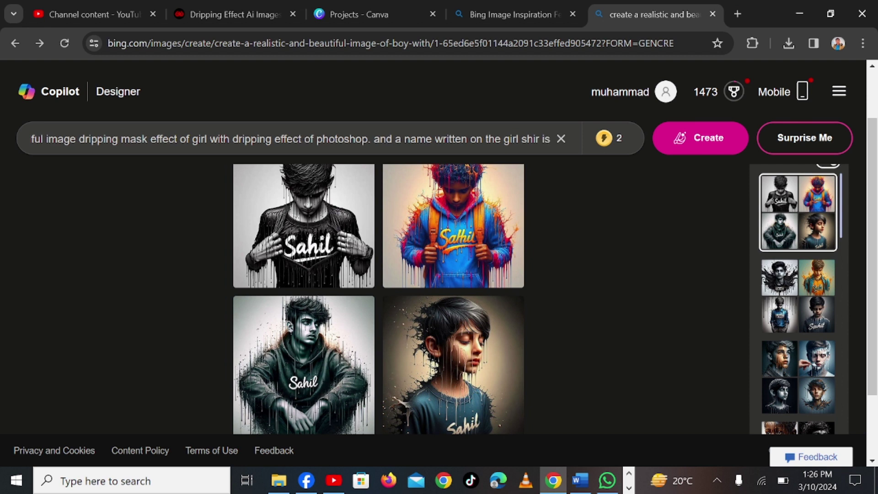
type("'")
type("Z")
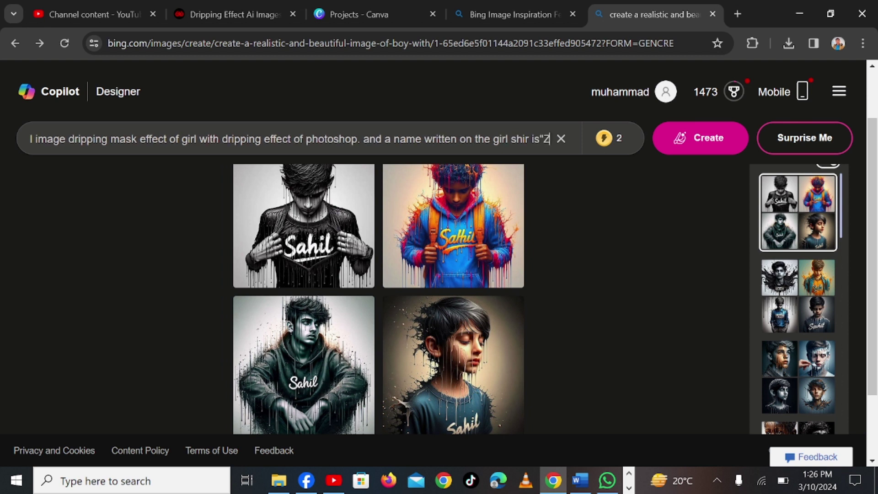
type("oya")
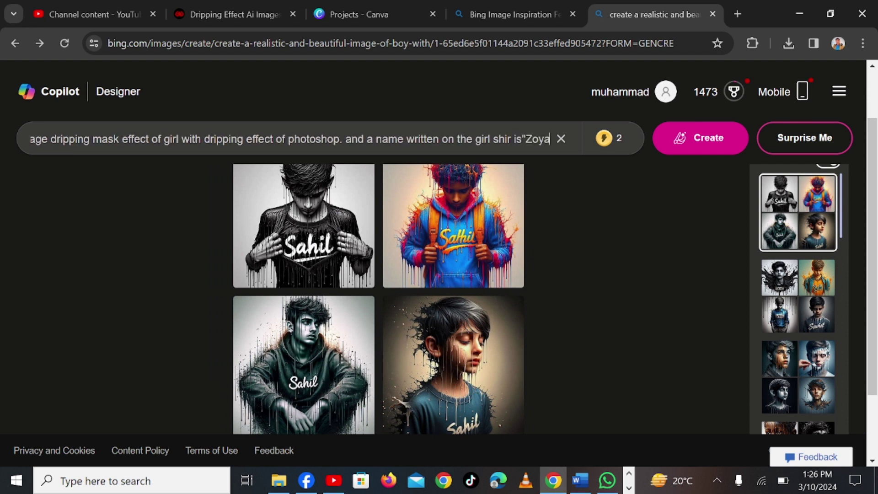
type("\"")
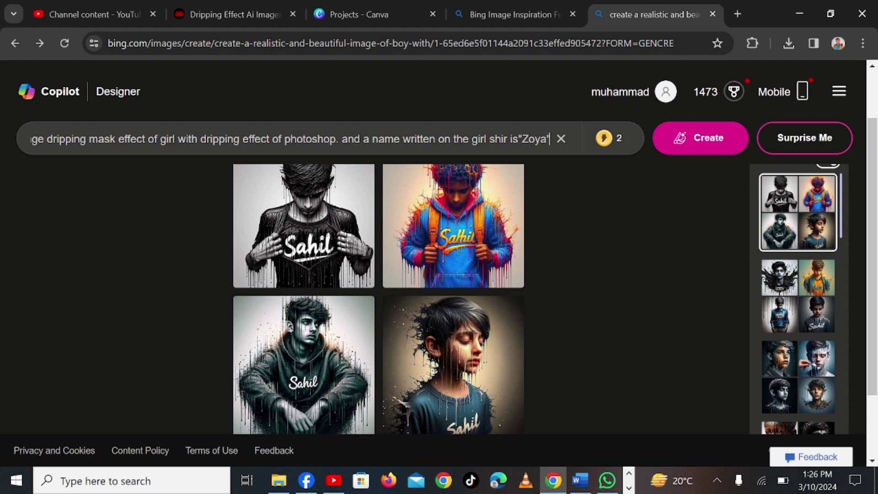
key("Return")
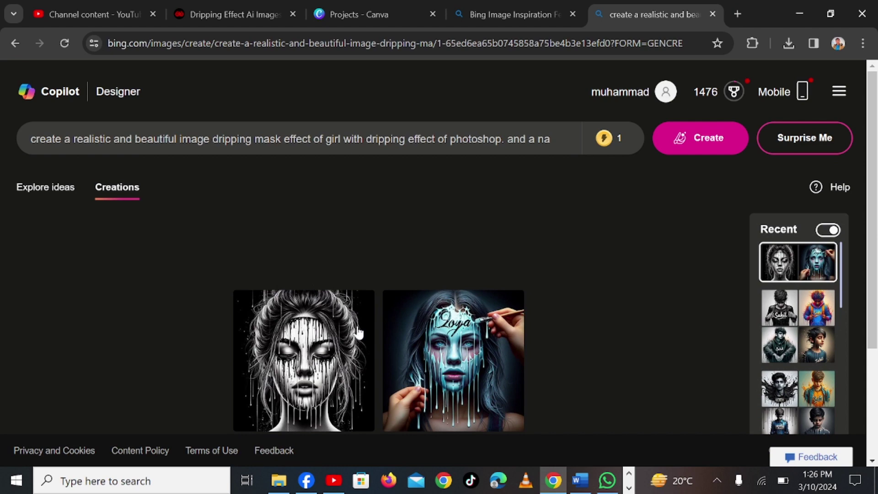
Enlarge the monochrome girl portrait, move on to the blue Zoya one, then close the viewer.
scroll(359, 333, "down", 2)
scroll(383, 355, "up", 2)
scroll(320, 315, "down", 2)
left_click(306, 275)
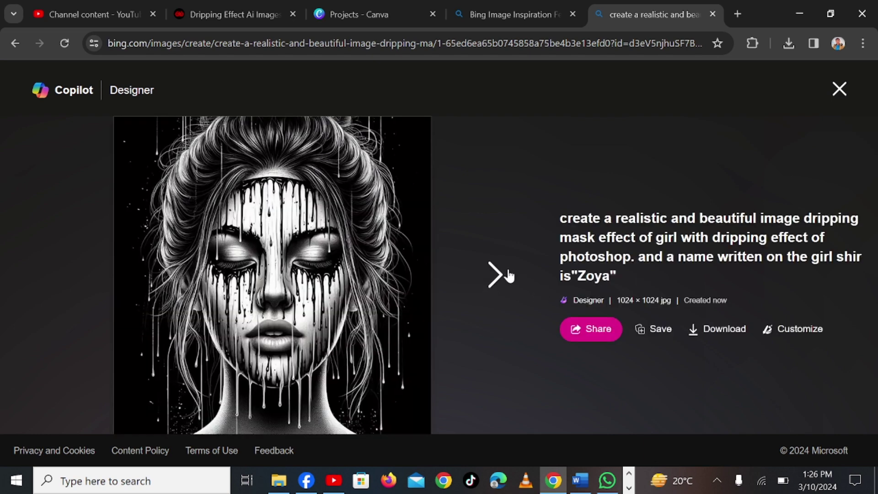
left_click(513, 273)
left_click(839, 89)
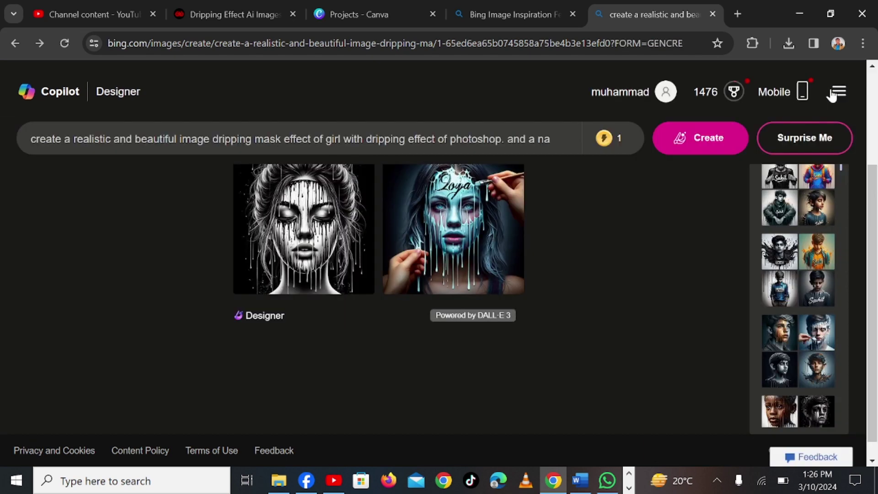
Regenerate a new batch of girl portraits from the same Zoya prompt.
left_click(698, 142)
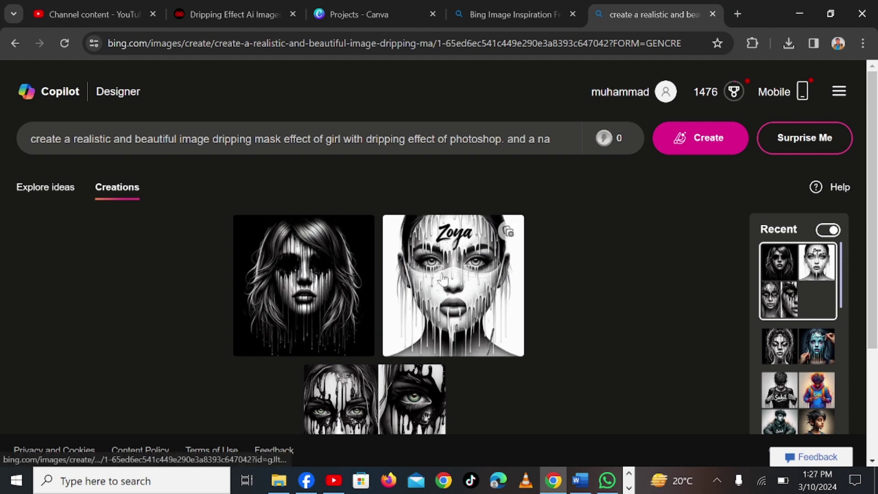
Download the white dripping-mask portrait with Zoya across the forehead.
left_click(432, 279)
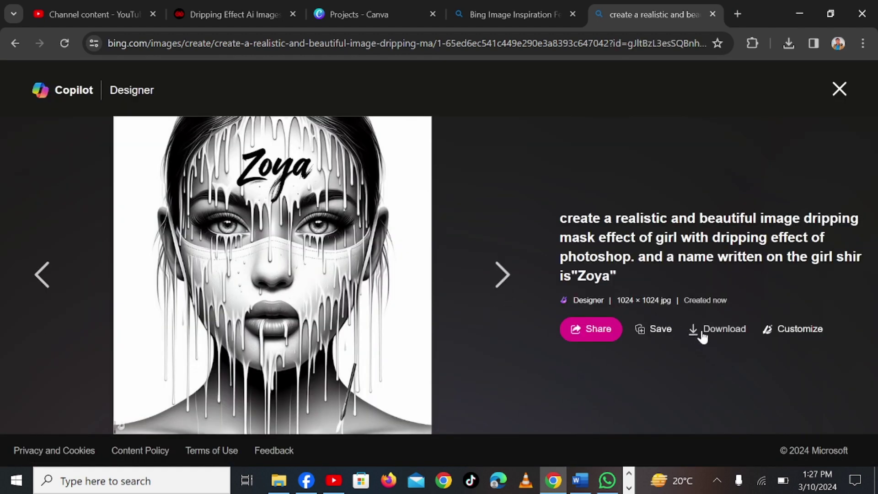
left_click(709, 330)
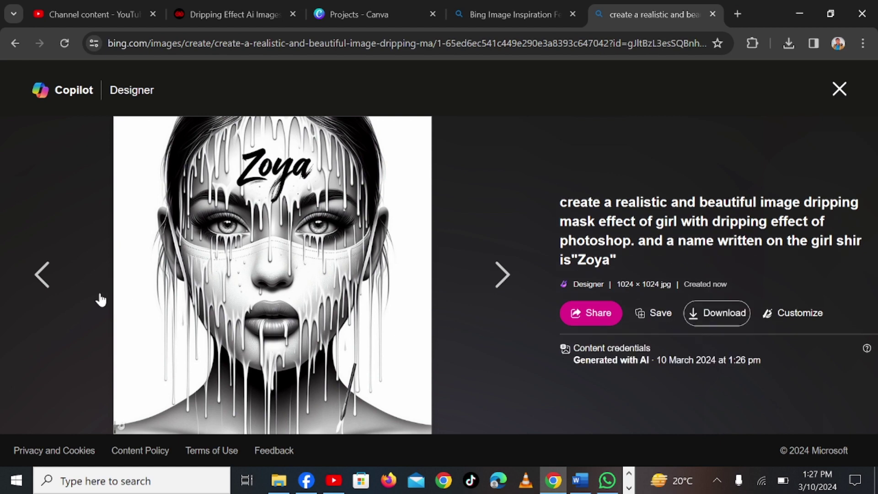
left_click(708, 326)
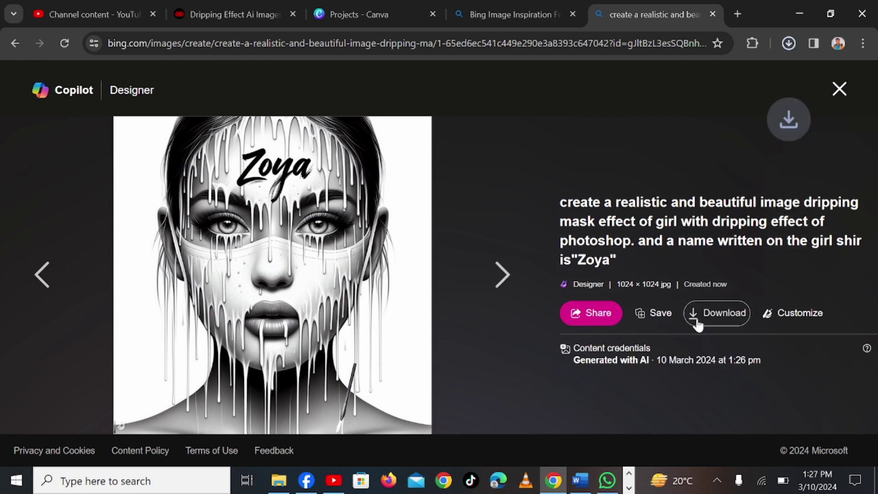
Browse the other generated portraits, then close the viewer and return to the results.
left_click(492, 294)
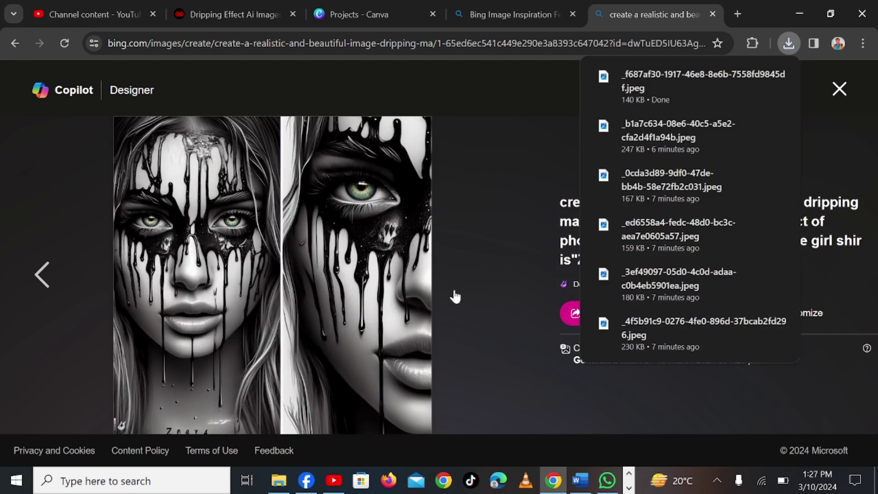
left_click(64, 289)
left_click(66, 291)
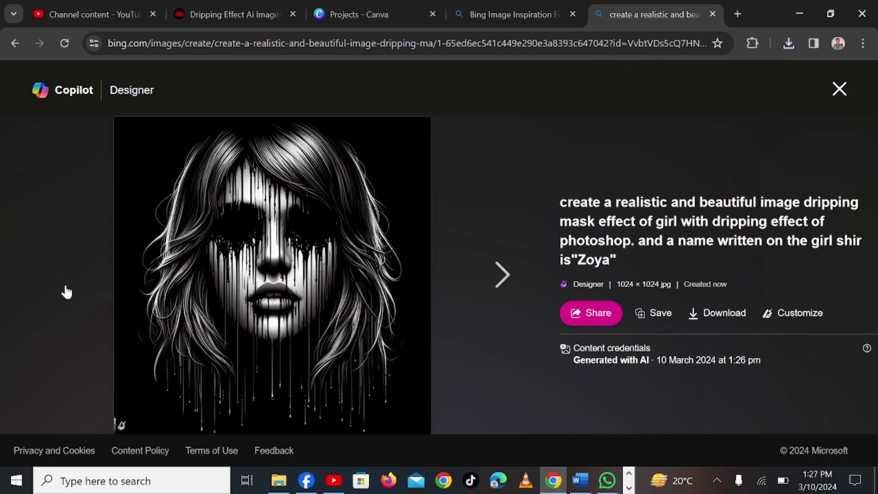
left_click(496, 280)
left_click(497, 279)
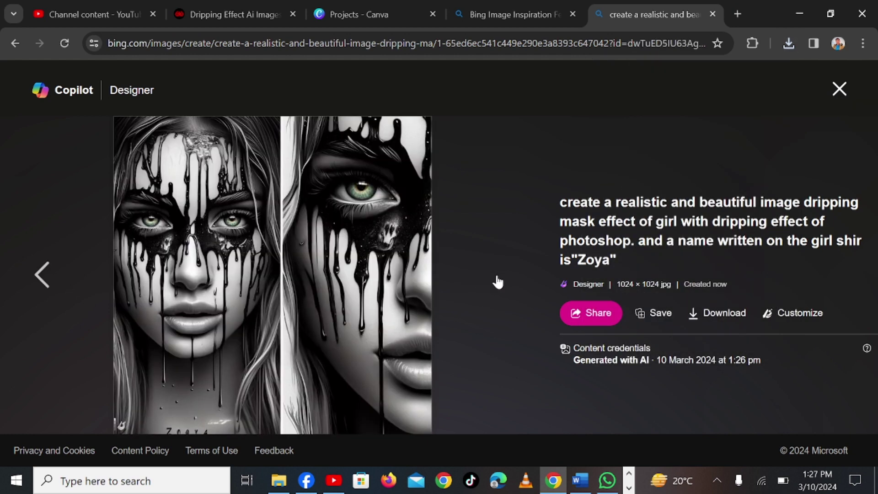
left_click(839, 90)
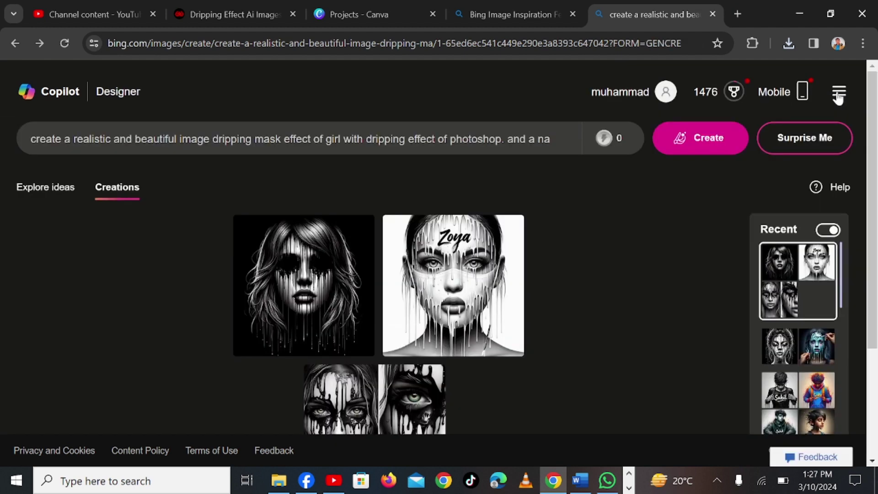
scroll(583, 215, "down", 3)
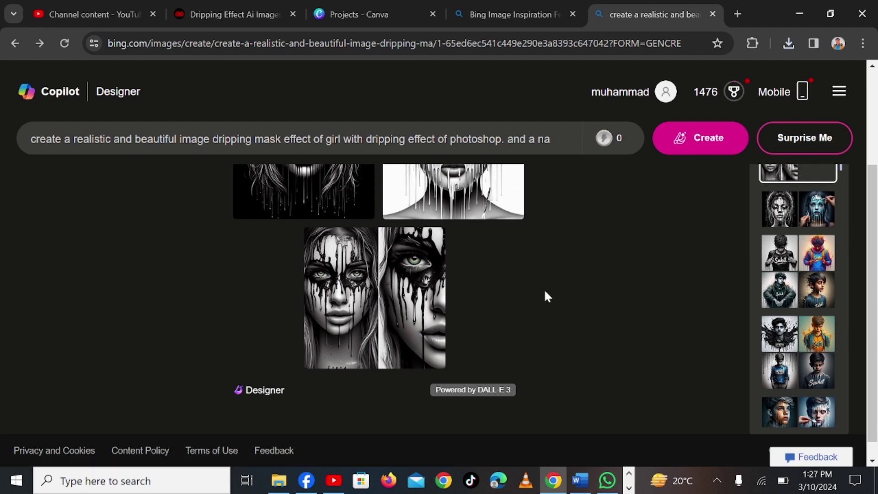
scroll(544, 289, "up", 3)
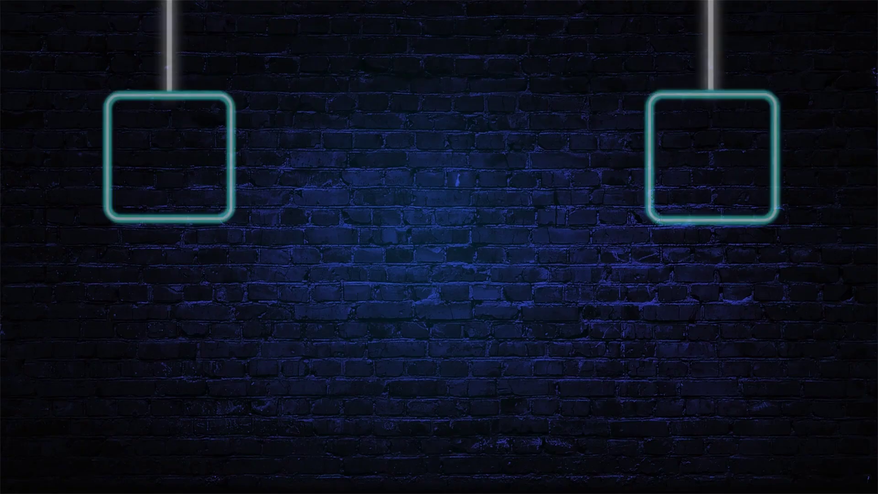